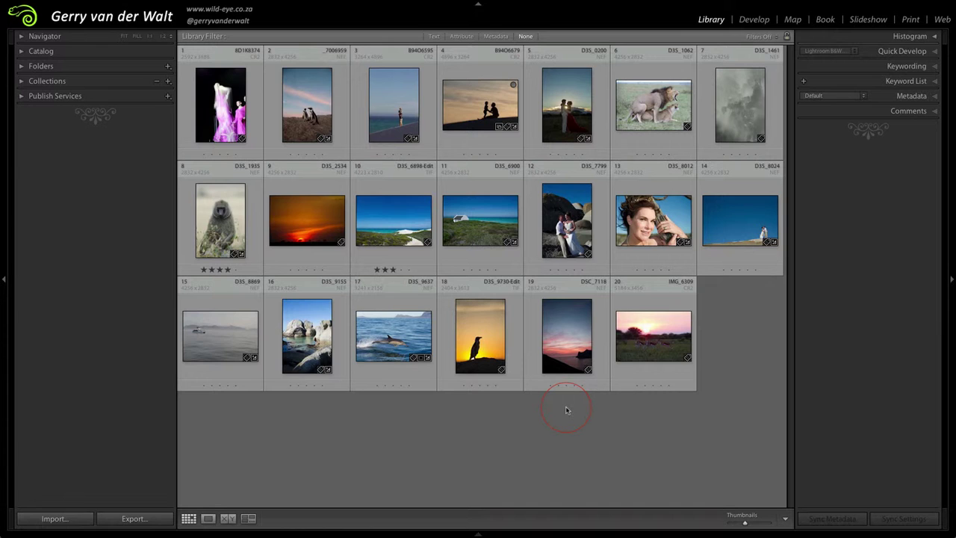
Step: Open the photo of the wedding couple among the boulders in the Develop module and show its Tone Curve settings
left_click(556, 229)
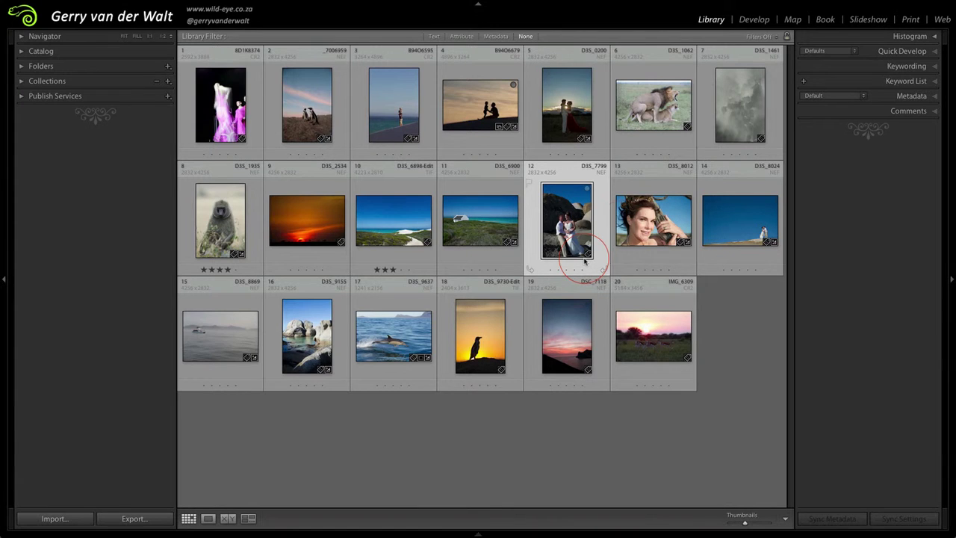
left_click(753, 21)
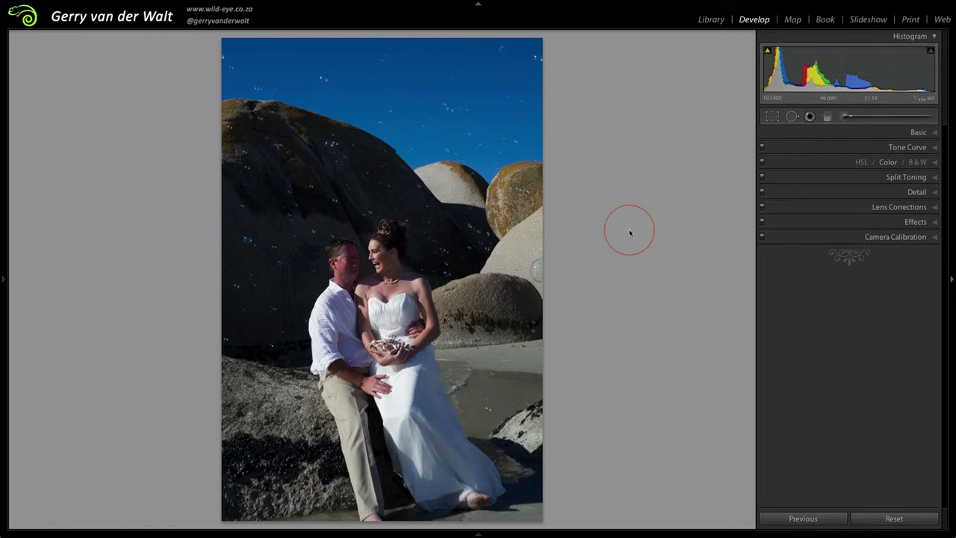
left_click(936, 149)
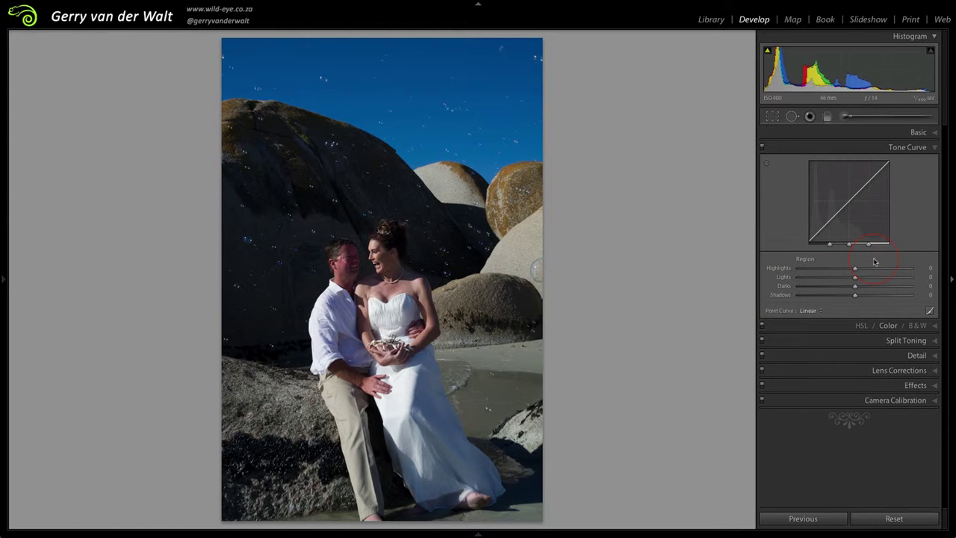
left_click(918, 132)
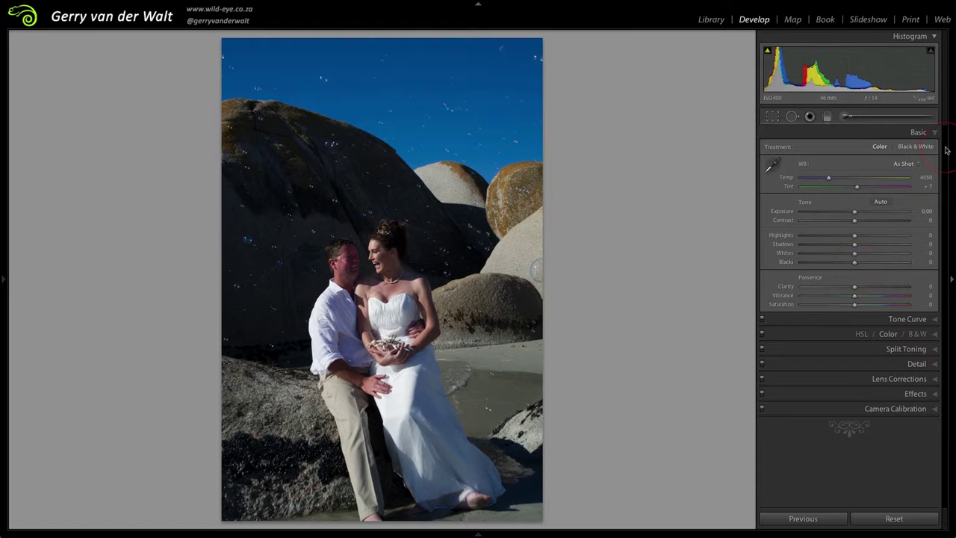
left_click(934, 320)
Step: Try the tone curve's Highlights at +100 and return the value to 0
left_click(868, 269)
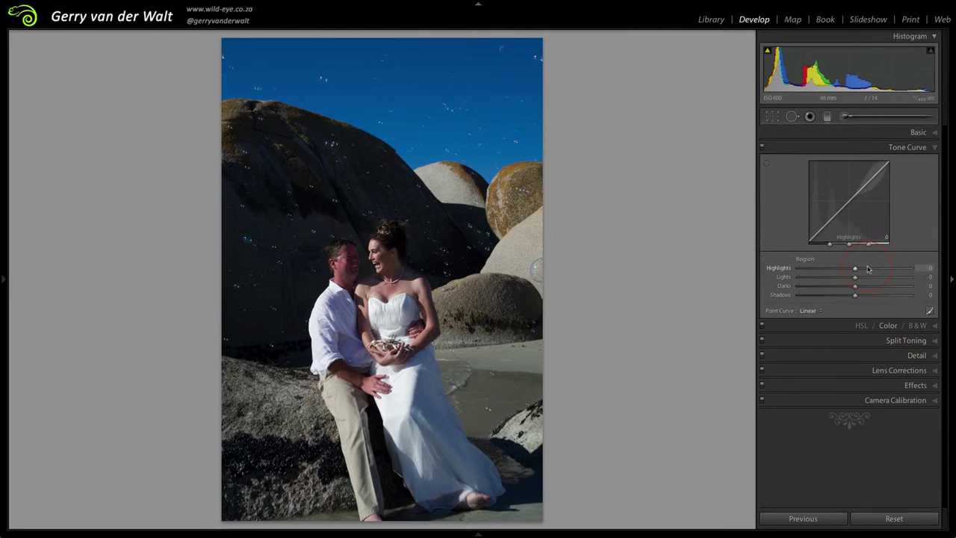
left_click(792, 295)
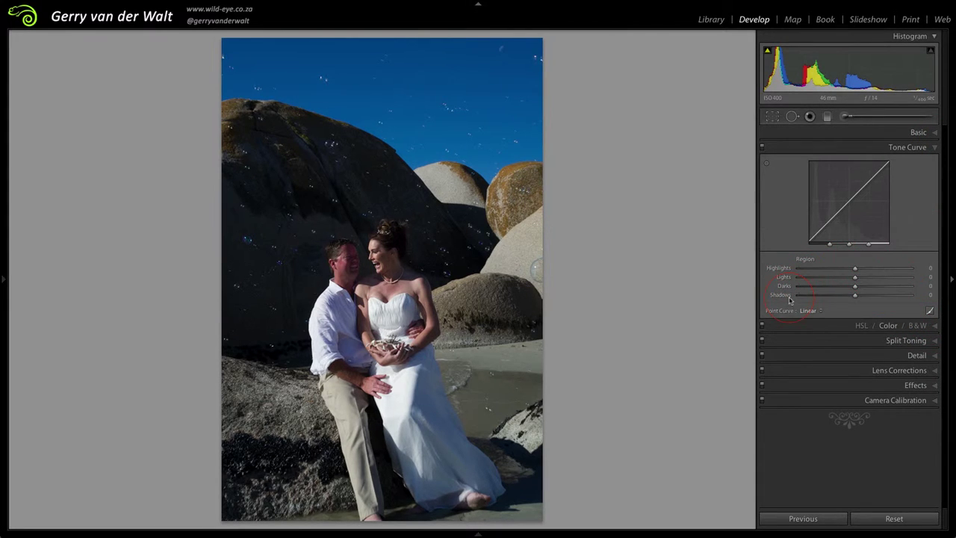
left_click(893, 297)
left_click(856, 272)
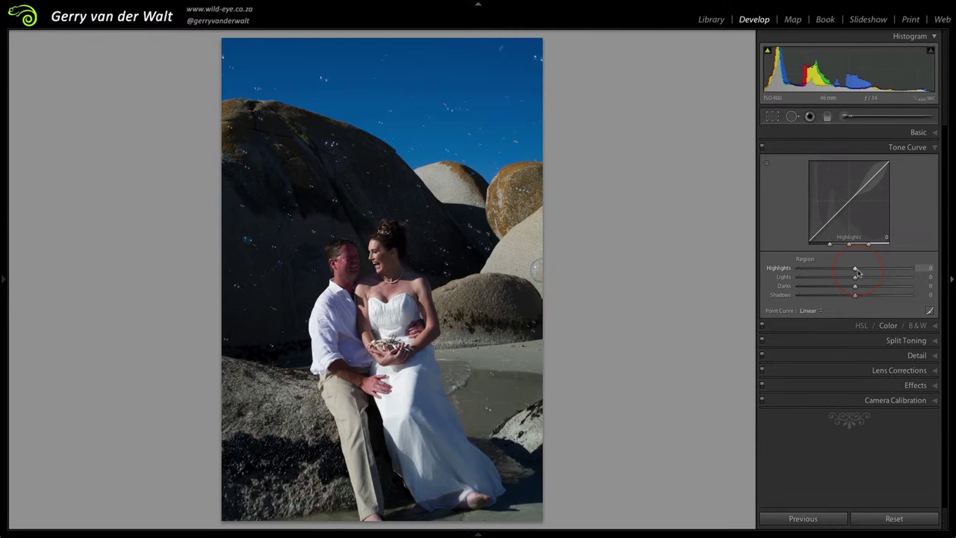
left_click_drag(856, 272, 928, 278)
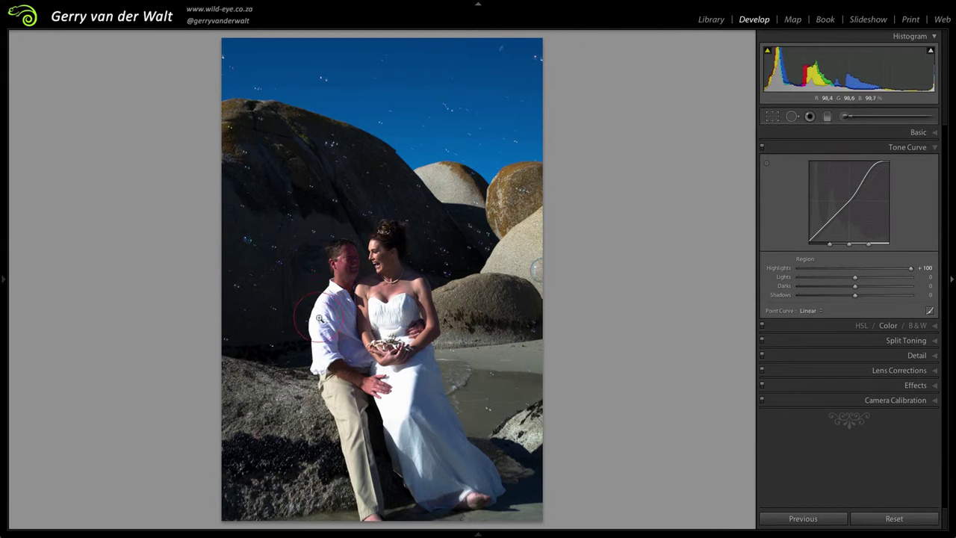
left_click_drag(909, 263, 856, 275)
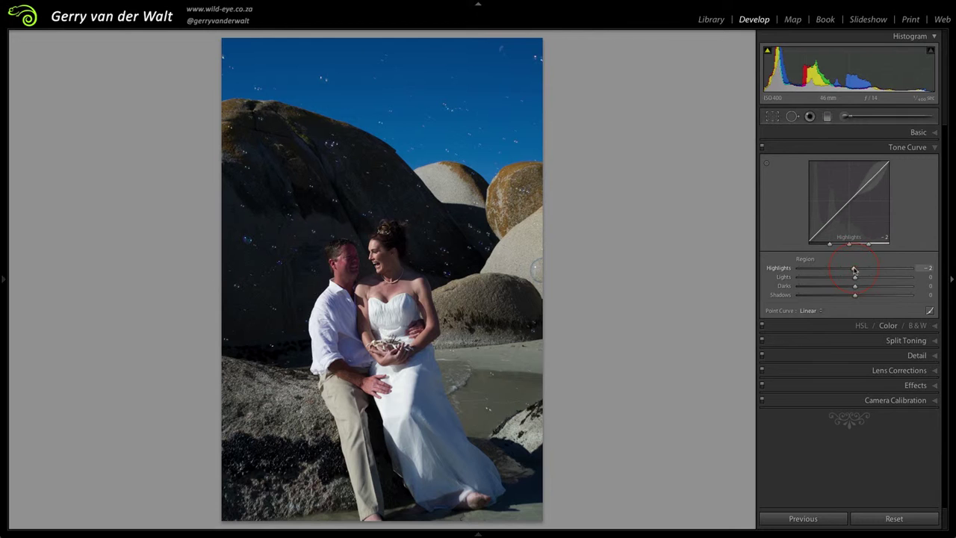
mouse_move(862, 279)
left_mouse_down()
mouse_move(910, 278)
mouse_move(829, 279)
mouse_move(913, 280)
mouse_move(800, 279)
mouse_move(919, 287)
mouse_move(788, 287)
mouse_move(912, 286)
mouse_move(855, 284)
mouse_move(860, 268)
mouse_move(913, 270)
mouse_move(800, 268)
mouse_move(917, 269)
mouse_move(800, 270)
mouse_move(854, 272)
left_mouse_up()
Step: Nudge the tone curve's Shadows to -1 and raise Darks to +68
left_click(854, 295)
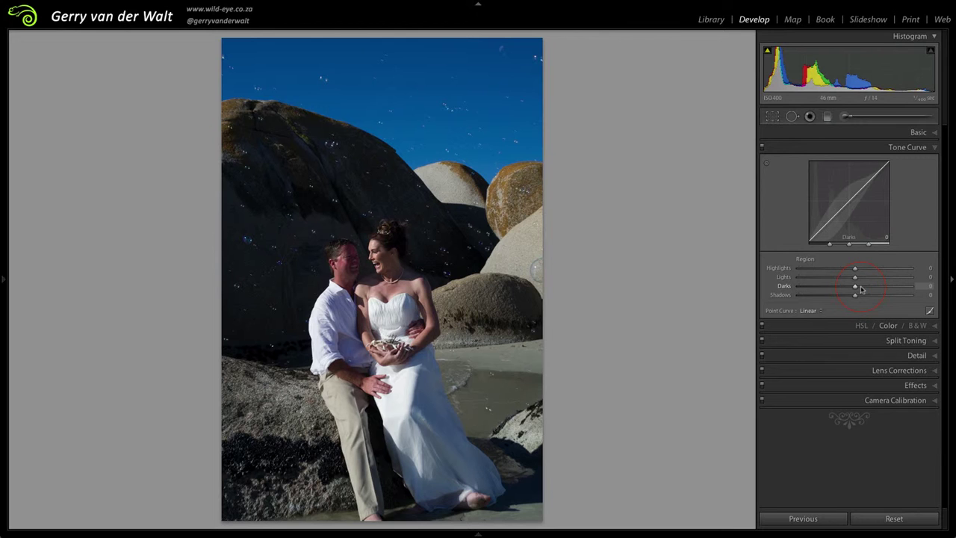
mouse_move(855, 298)
left_mouse_down()
mouse_move(801, 297)
mouse_move(922, 299)
mouse_move(777, 306)
mouse_move(928, 309)
mouse_move(779, 314)
mouse_move(857, 309)
mouse_move(837, 286)
mouse_move(777, 286)
mouse_move(924, 291)
mouse_move(811, 290)
mouse_move(899, 291)
mouse_move(854, 288)
left_mouse_up()
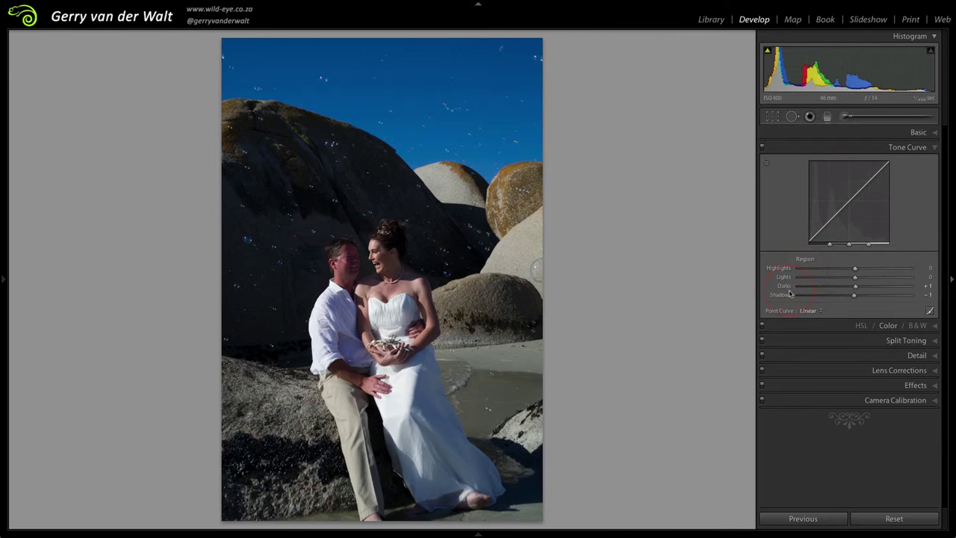
left_click(647, 292)
left_click(855, 288)
left_click_drag(857, 288, 893, 286)
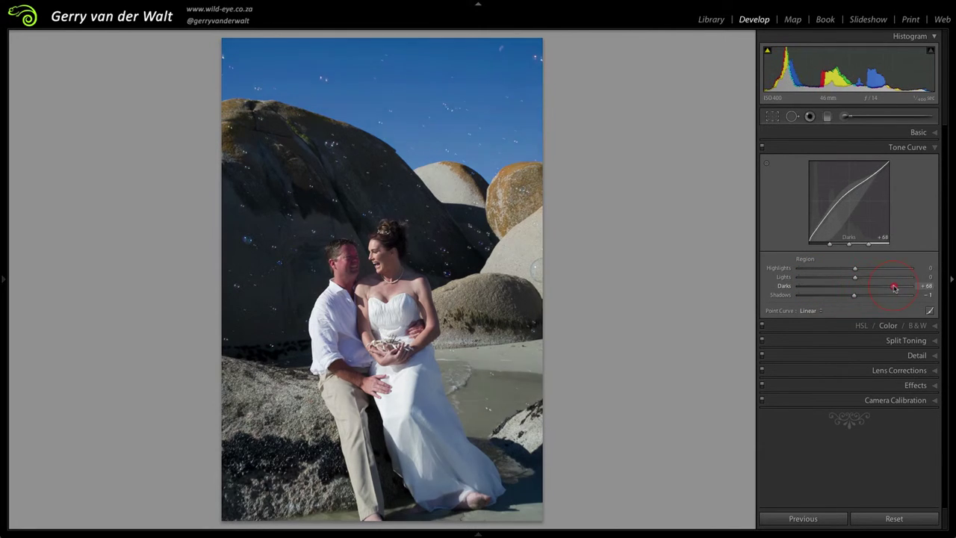
left_click(712, 329)
Step: Set the tone curve's Highlights to -27, Lights to +24 and Shadows to -14
left_click(856, 295)
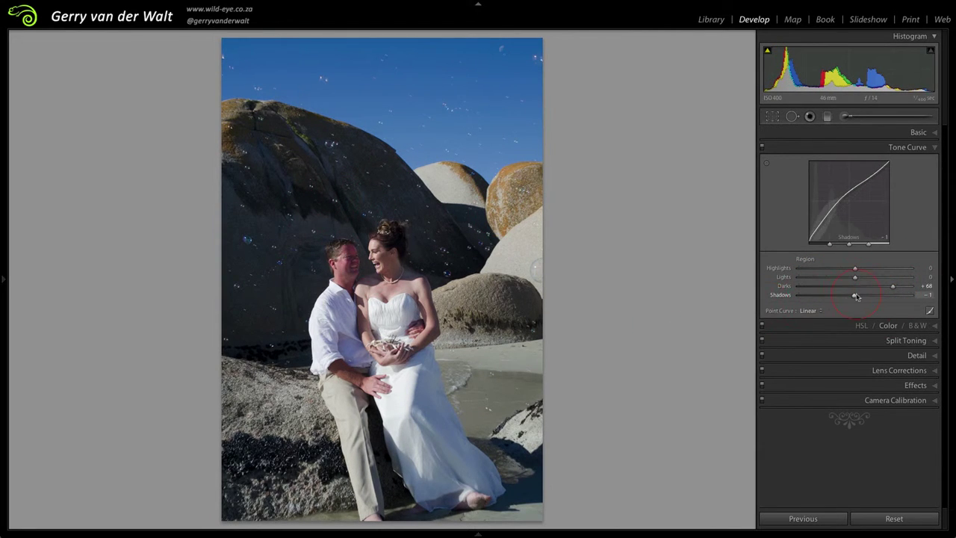
left_click_drag(856, 297, 838, 269)
left_click(857, 277)
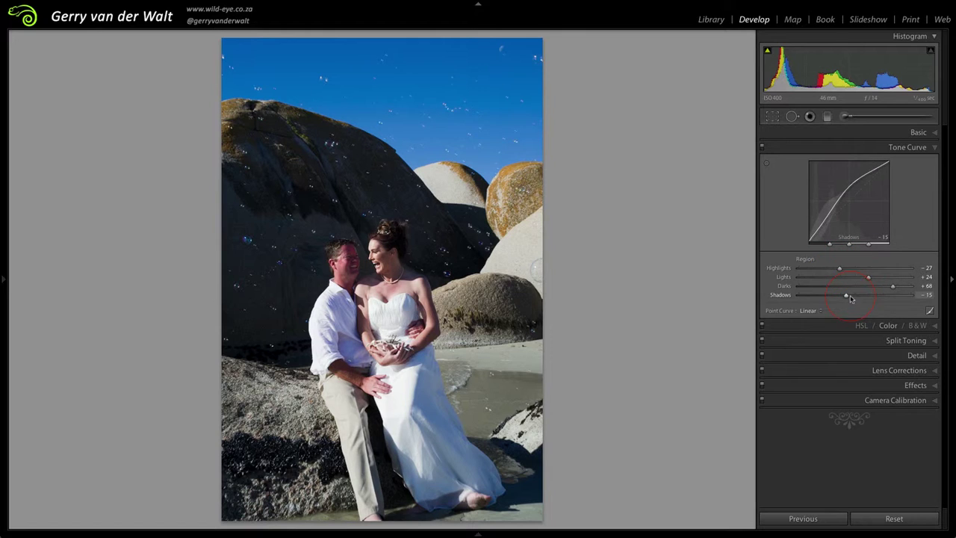
left_click(844, 295)
left_click_drag(846, 297, 847, 296)
Step: Reset the tone curve's Darks, Lights, Highlights and Shadows to 0
left_click(892, 287)
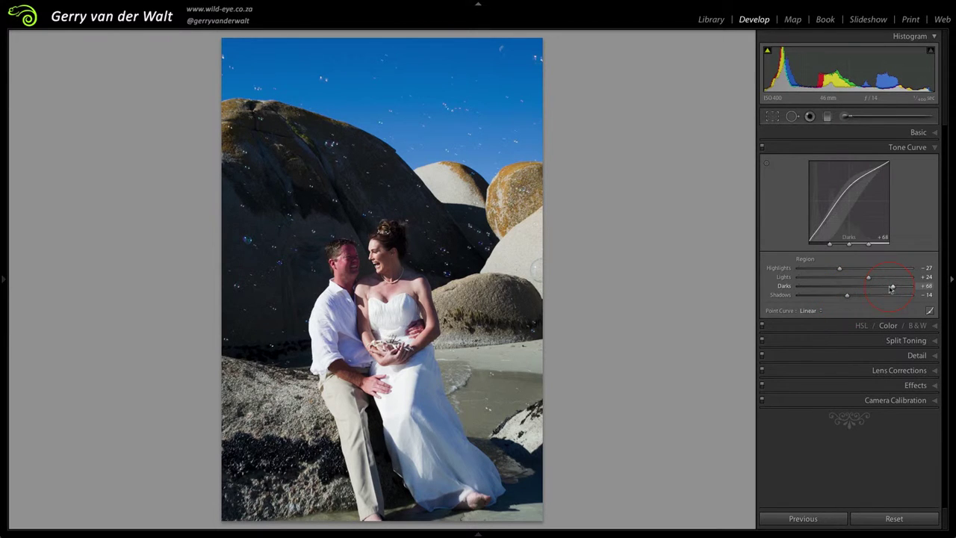
double_click(893, 287)
double_click(868, 277)
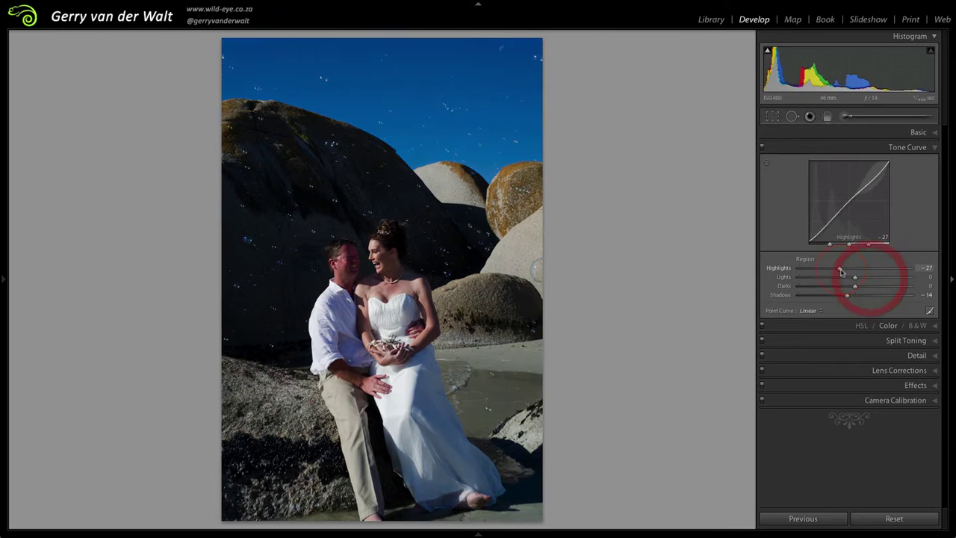
double_click(841, 270)
double_click(847, 295)
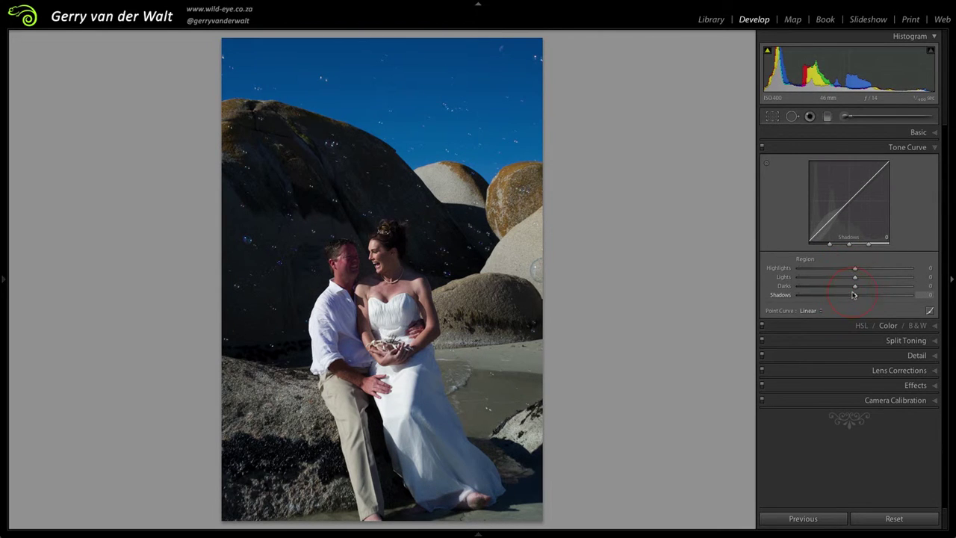
Step: Try the Medium Contrast and Strong Contrast point curves and return the point curve to Linear
left_click(820, 311)
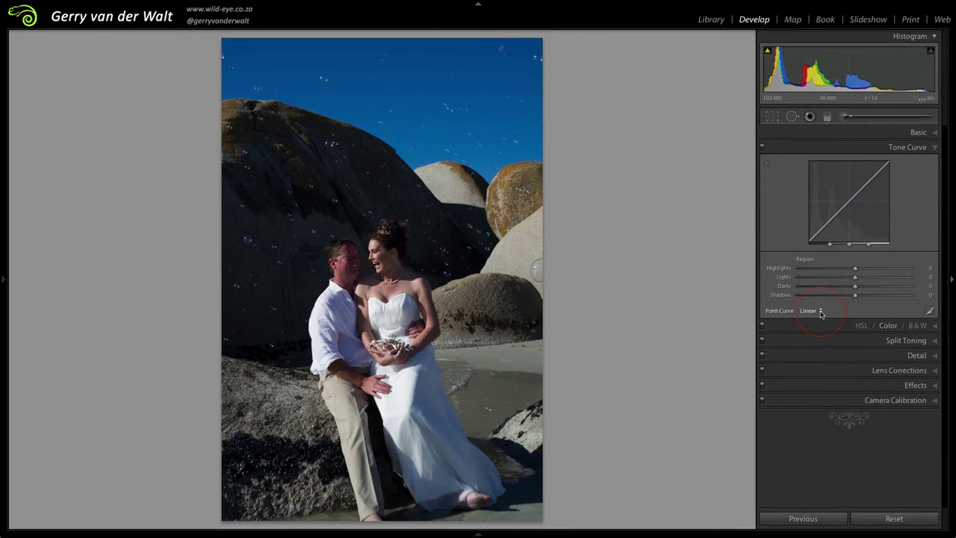
left_click(820, 312)
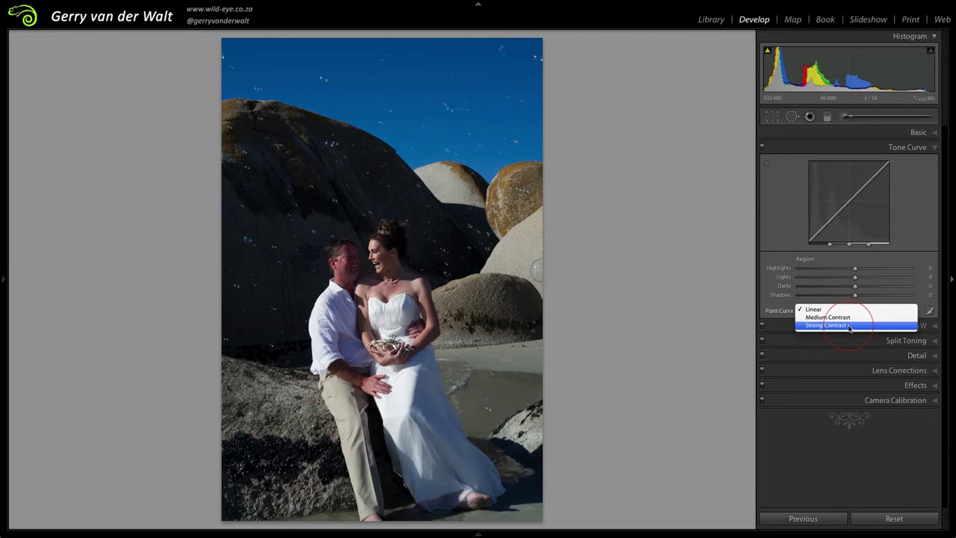
left_click(845, 320)
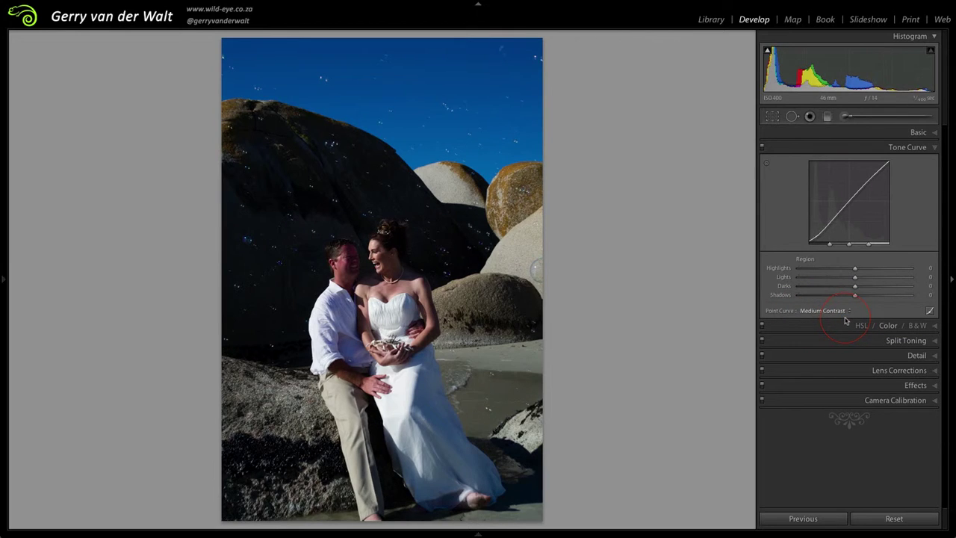
left_click(849, 312)
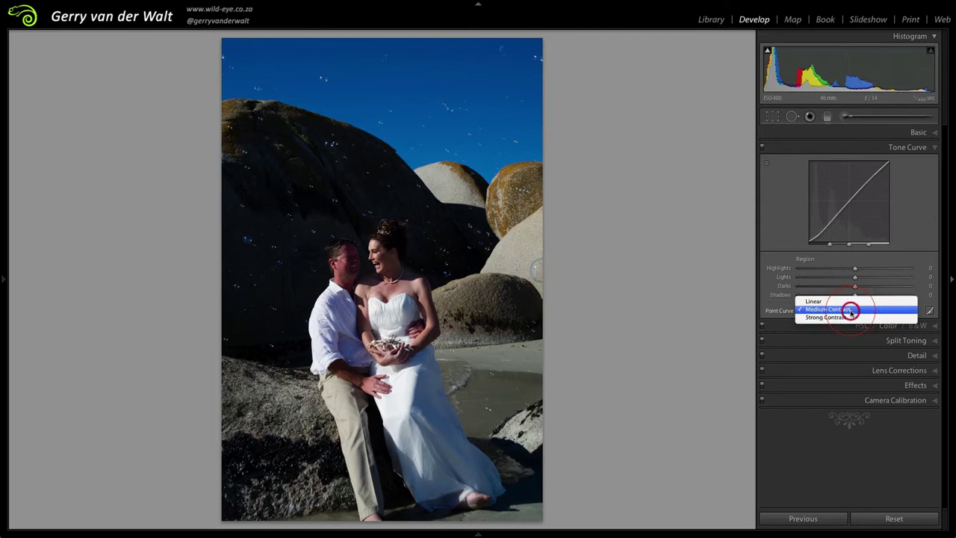
left_click(829, 318)
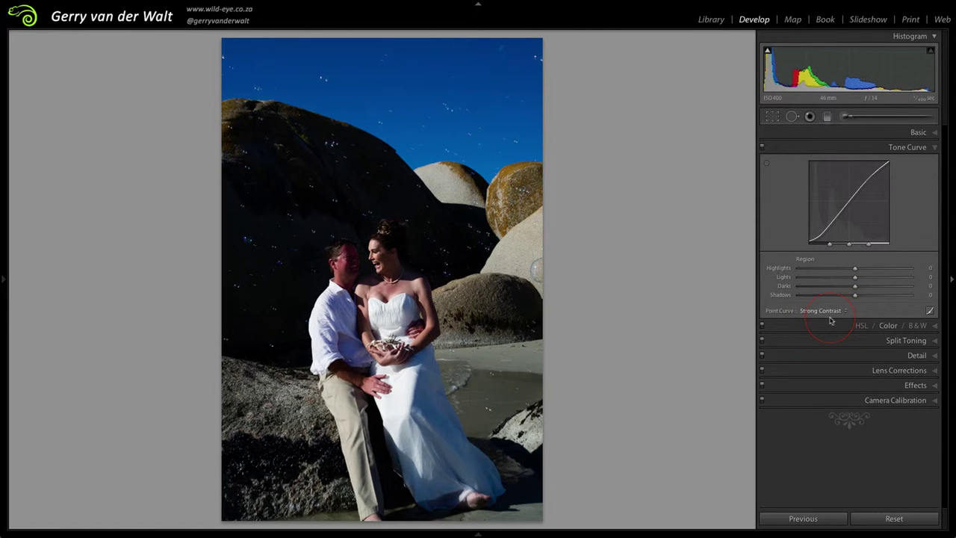
left_click(829, 312)
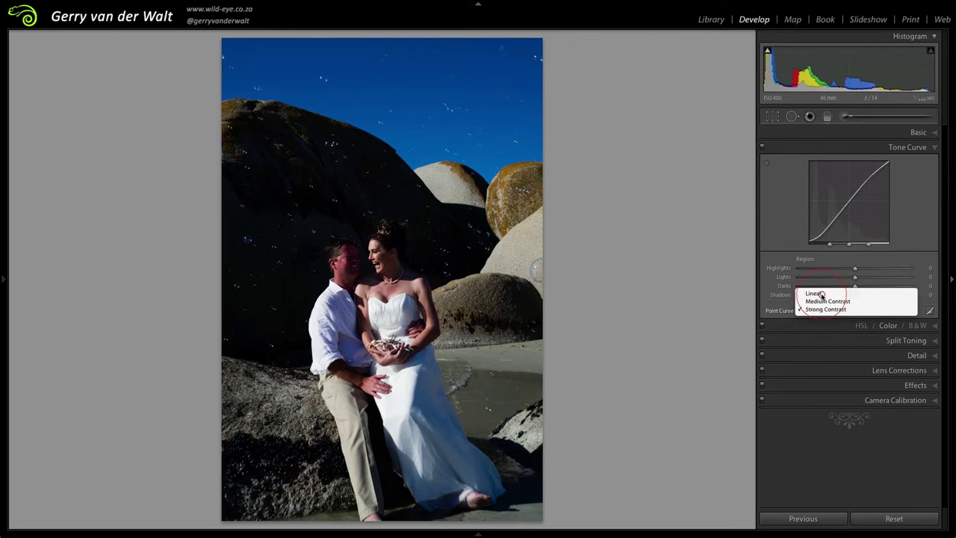
left_click(820, 291)
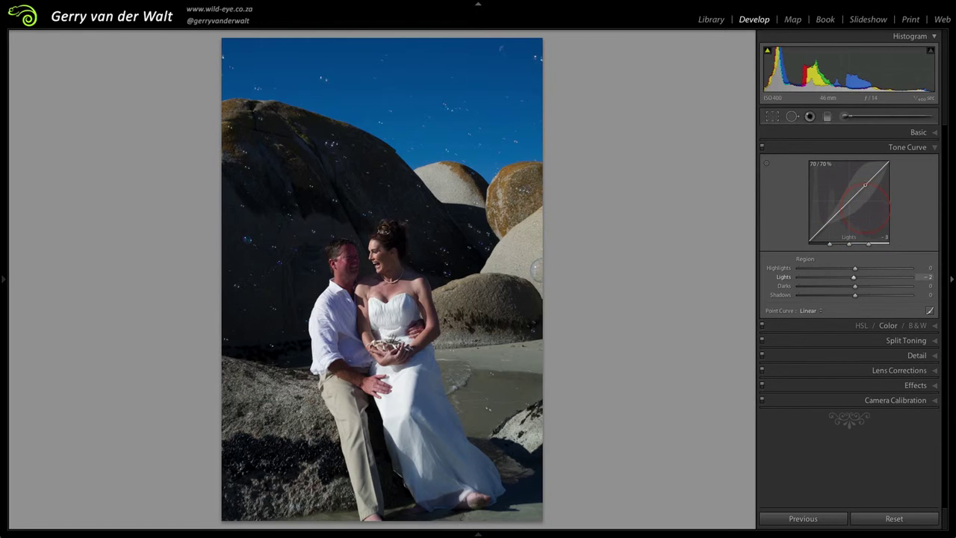
Step: Reshape the curve directly on the graph to Lights -56 and Darks +5, and reset both values to 0
mouse_move(869, 200)
left_mouse_down()
mouse_move(869, 238)
mouse_move(852, 190)
mouse_move(865, 183)
mouse_move(865, 195)
left_mouse_up()
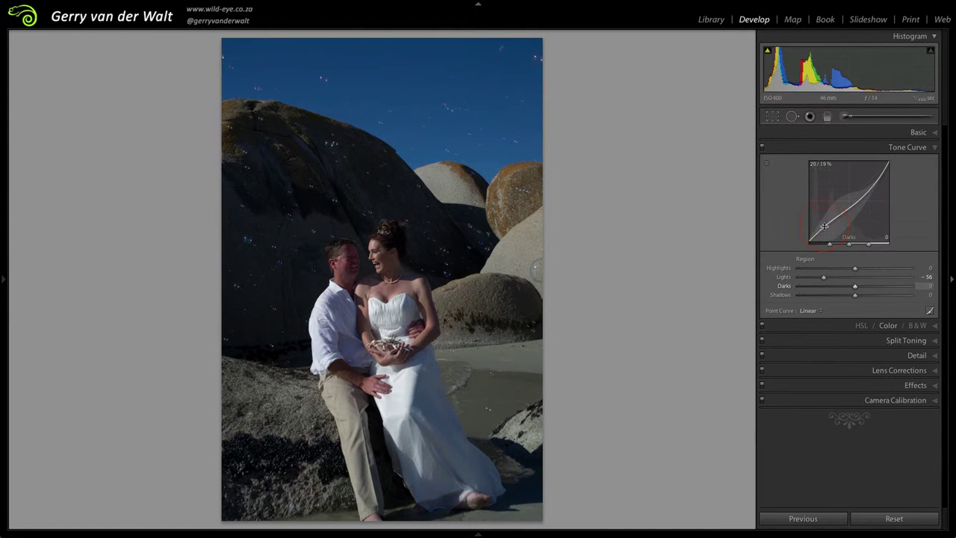
mouse_move(824, 237)
left_mouse_down()
mouse_move(824, 218)
mouse_move(824, 236)
left_mouse_up()
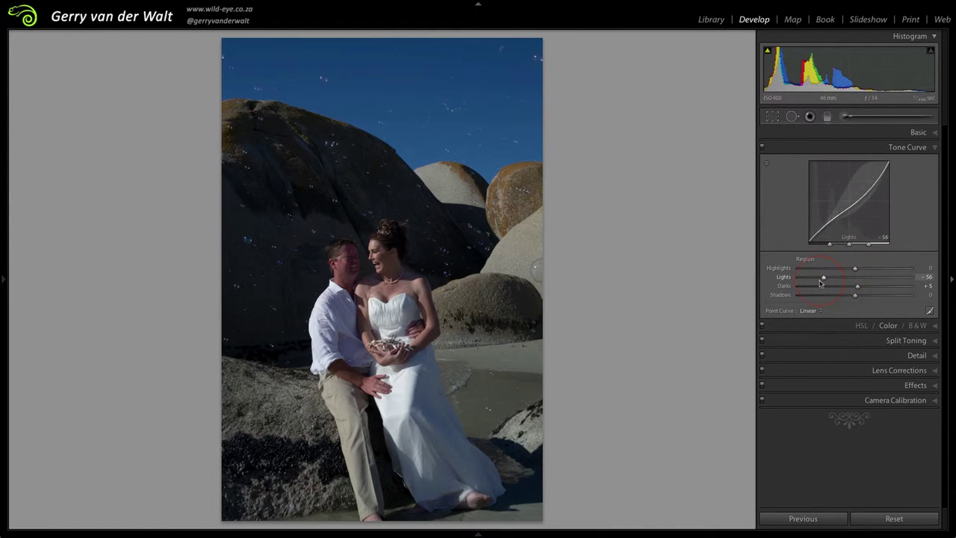
double_click(823, 280)
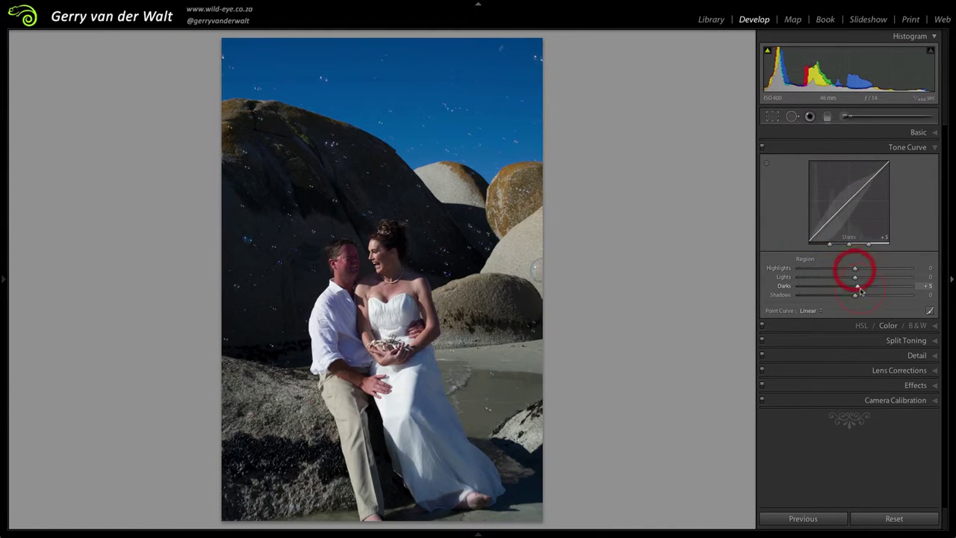
double_click(857, 288)
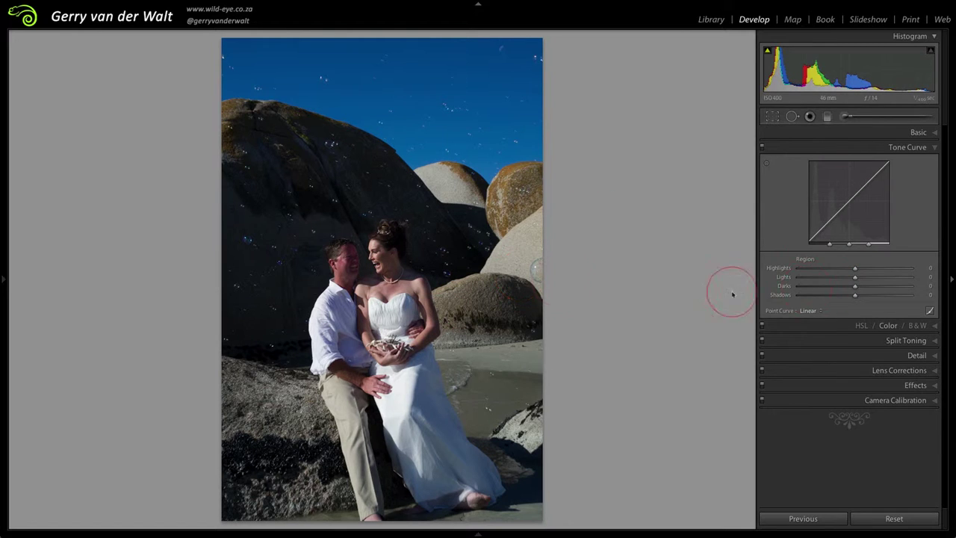